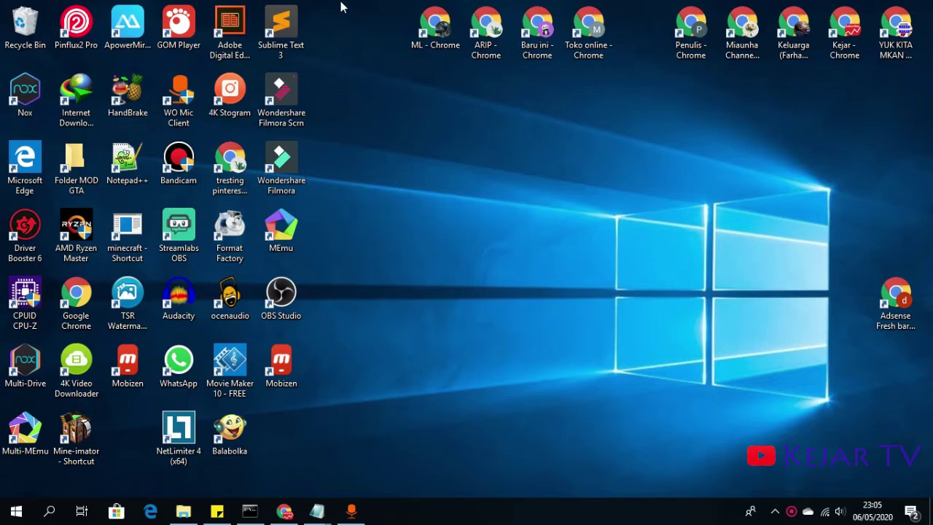
right_click(699, 157)
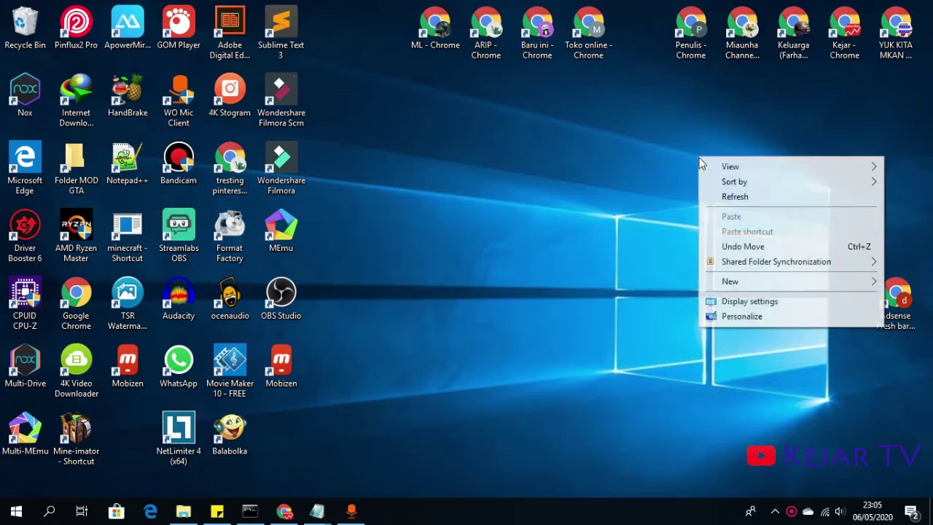
left_click(731, 195)
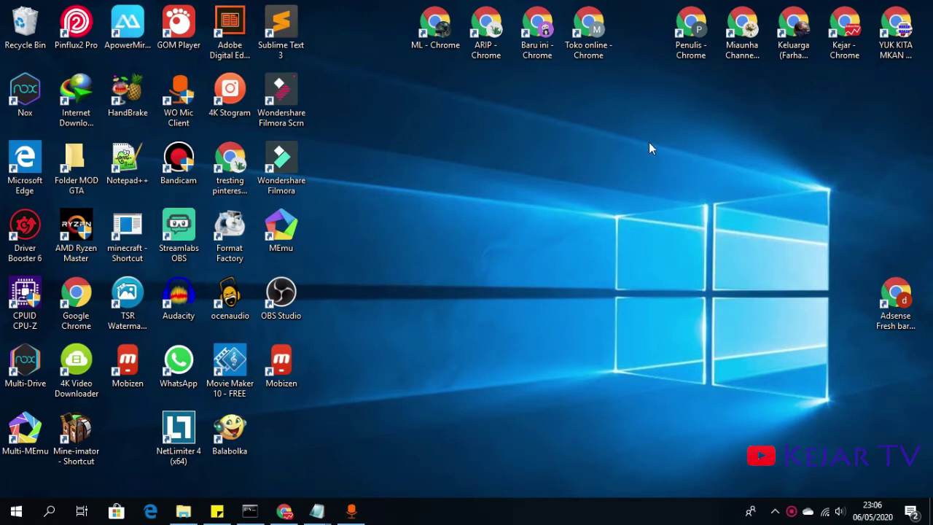
left_click_drag(364, 4, 124, 426)
left_click(592, 309)
- Create a folder named "Folder copy" in the Pictures library using File Explorer and open it
key("super+e")
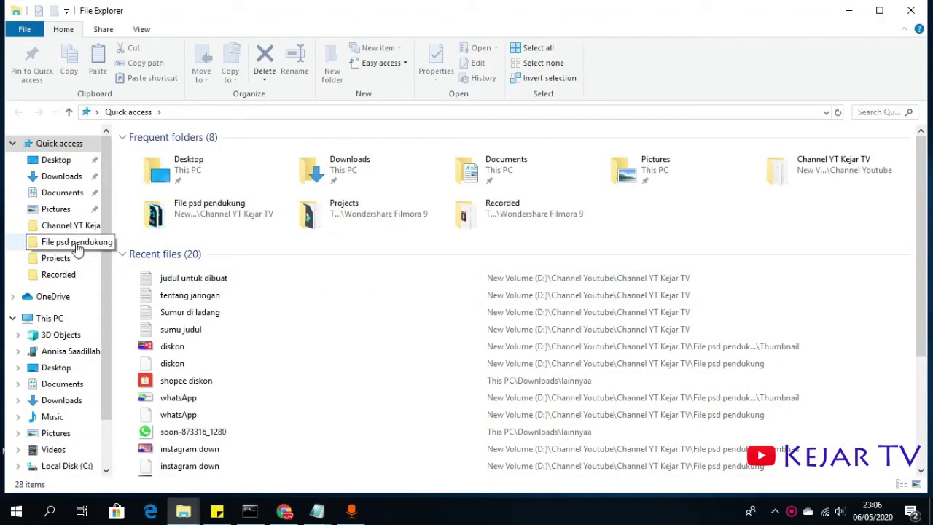
left_click(67, 209)
left_click(332, 64)
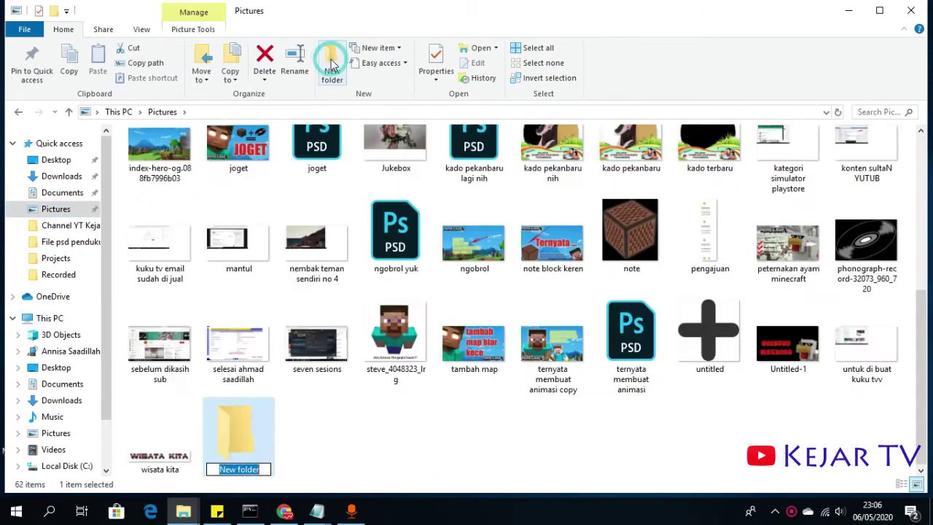
type("Folder copy")
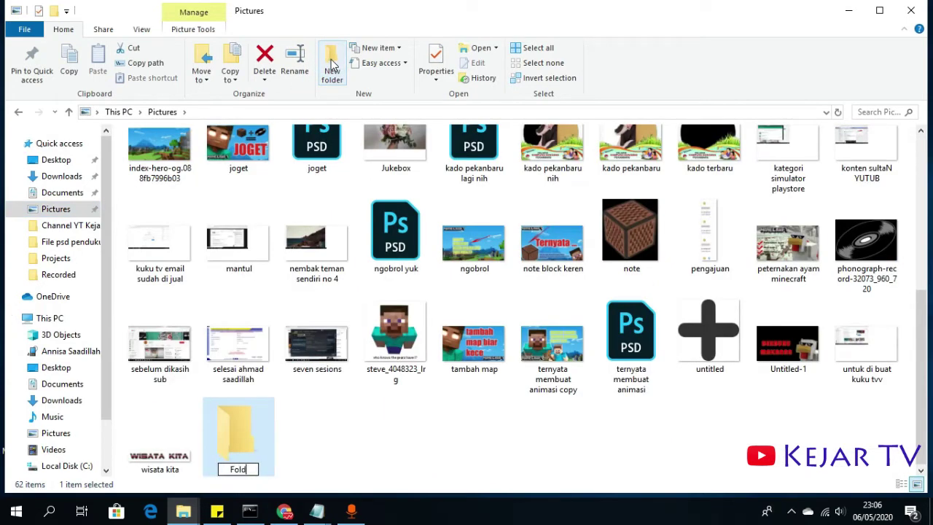
key("Return")
key("Return")
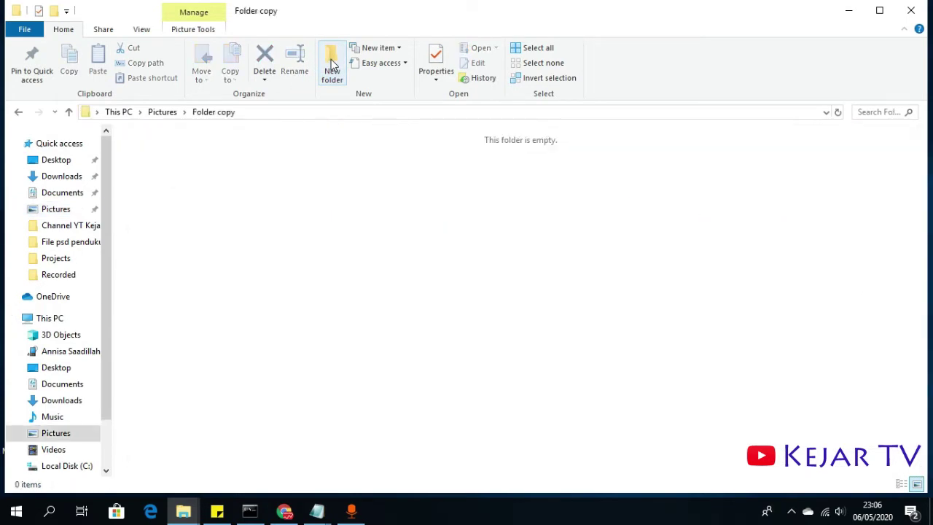
left_click(348, 231)
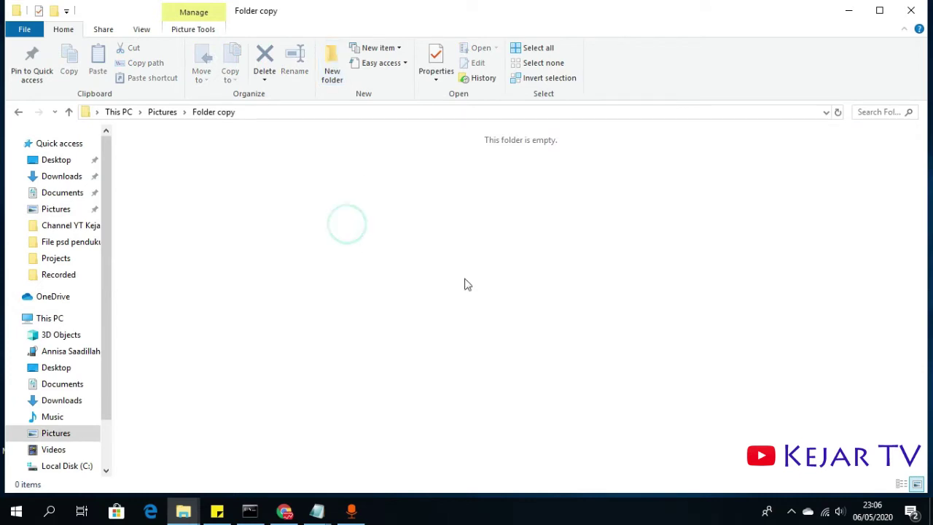
- Create three subfolders named 1, 2 and 3 inside Folder copy
left_click(335, 73)
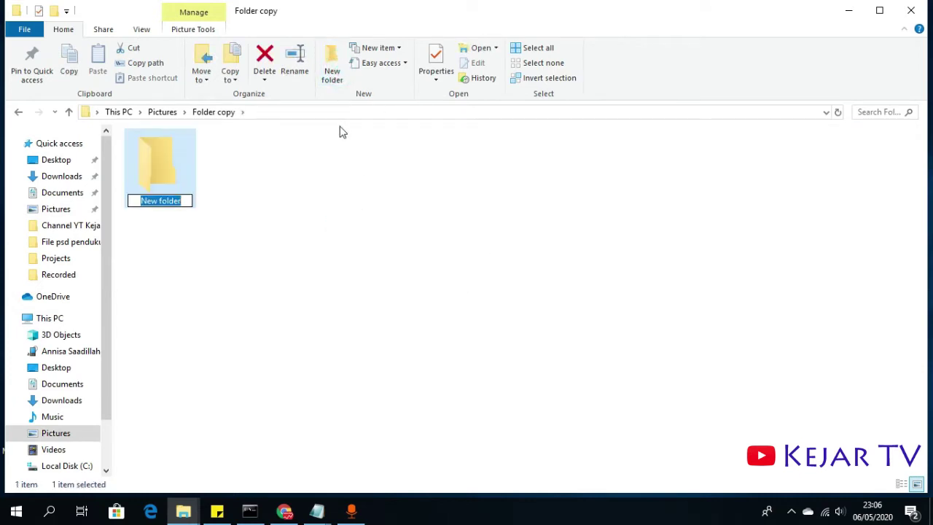
type("1")
left_click(337, 194)
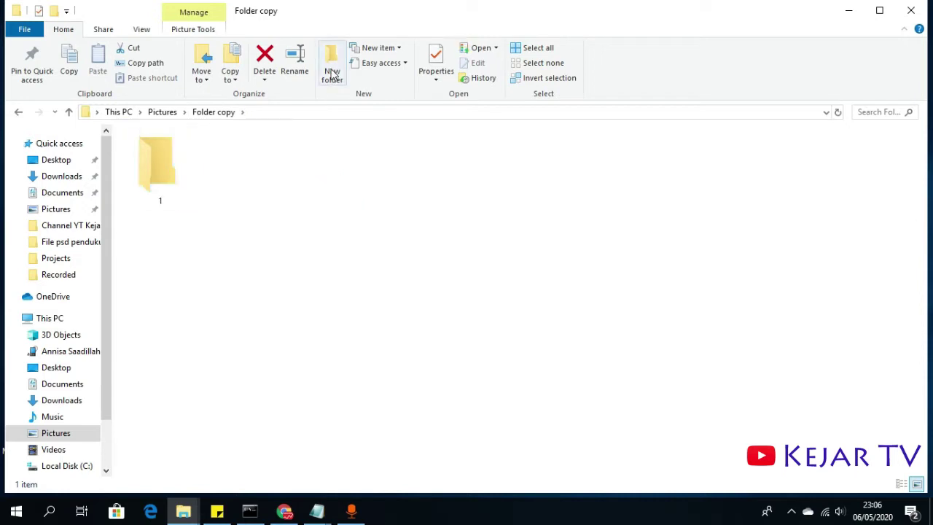
left_click(333, 73)
type("2")
left_click(321, 195)
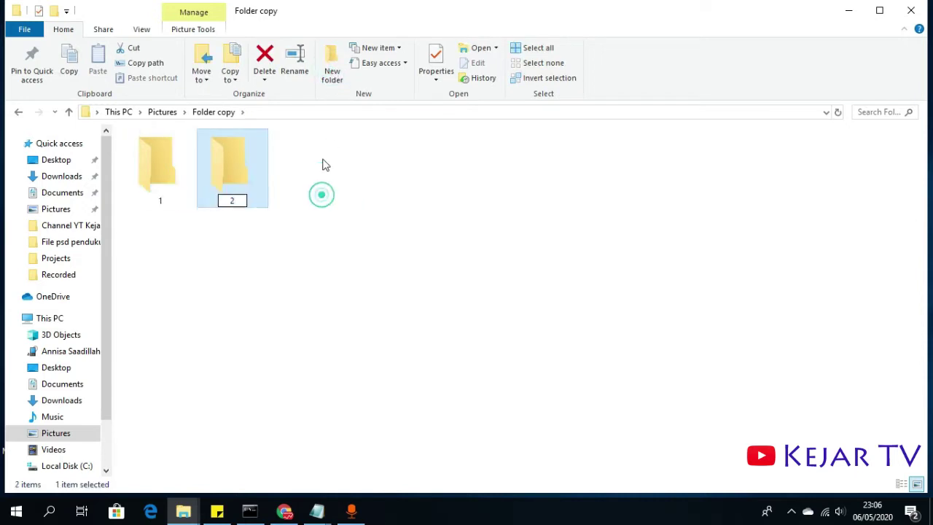
left_click(334, 75)
type("3")
left_click(385, 252)
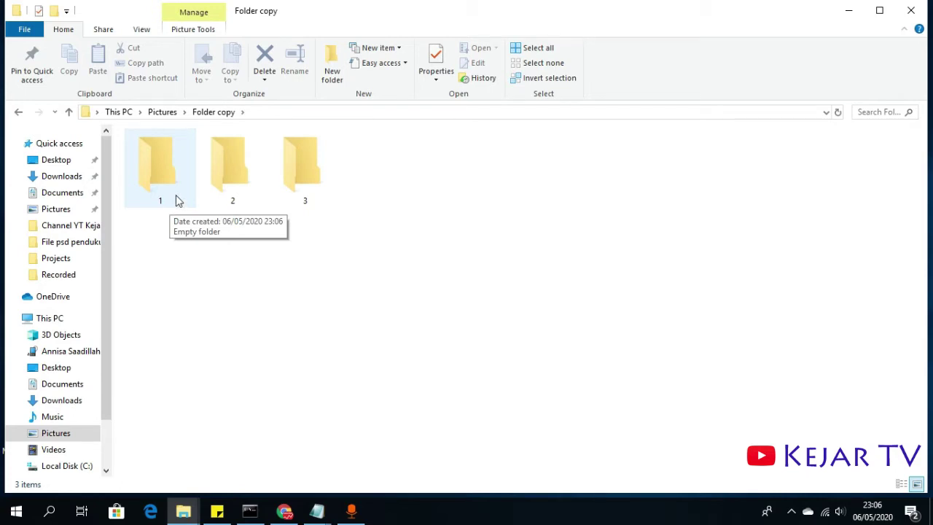
- Open the customization properties of folder 1
right_click(174, 164)
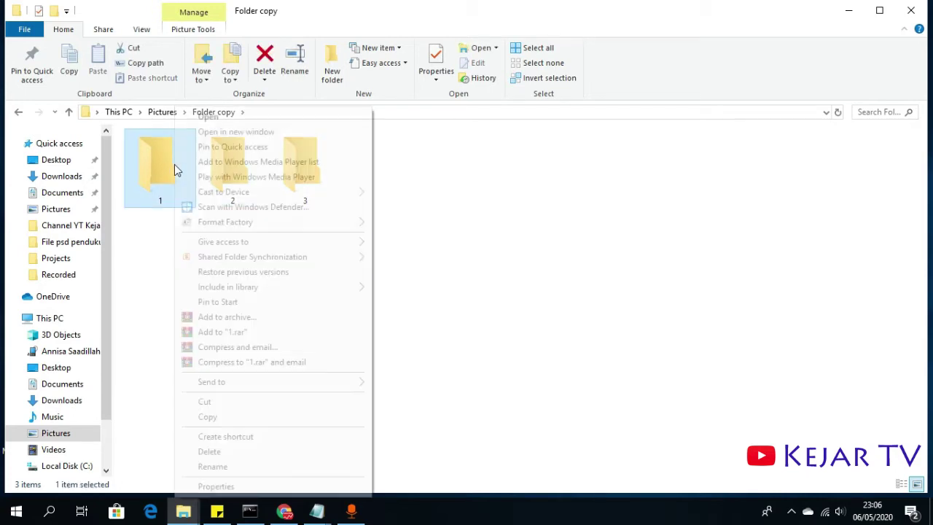
left_click(273, 489)
left_click_drag(360, 174, 400, 46)
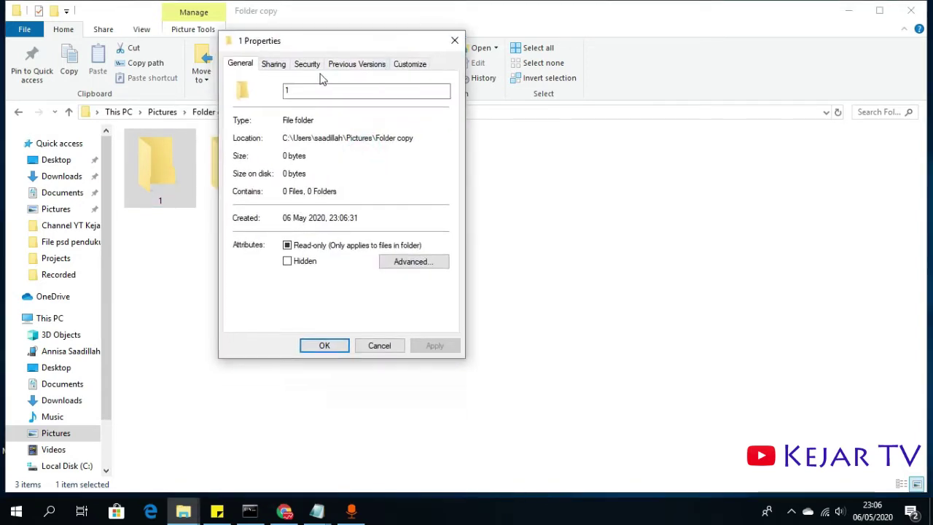
left_click(409, 64)
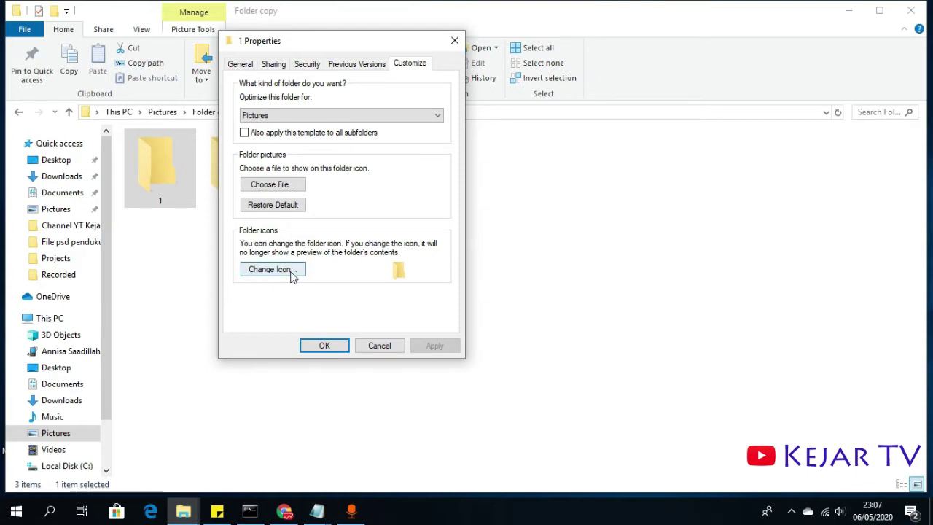
left_click(292, 271)
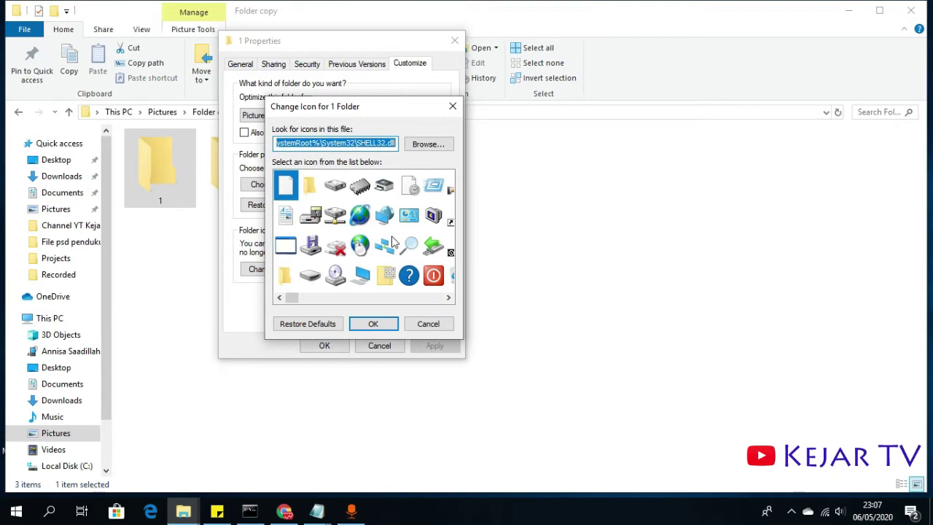
scroll(394, 243, "down", 5)
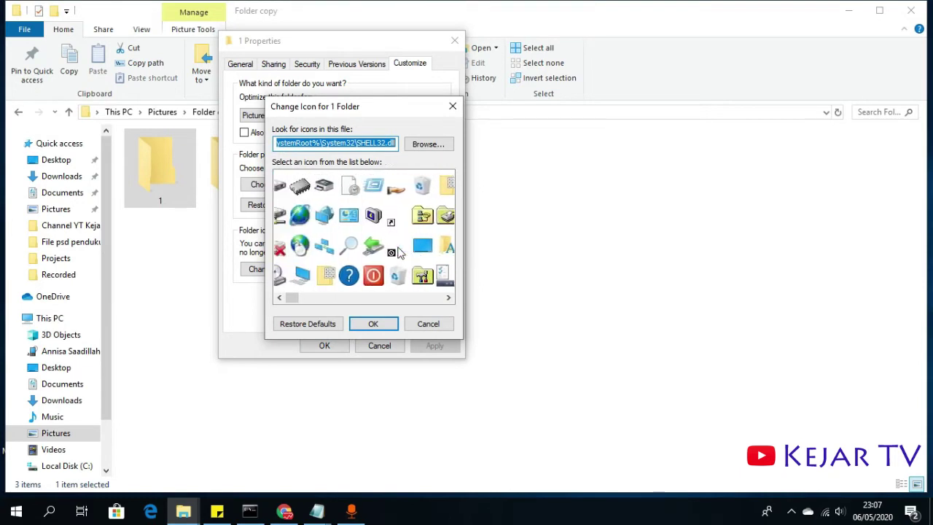
scroll(398, 252, "up", 5)
left_click(427, 324)
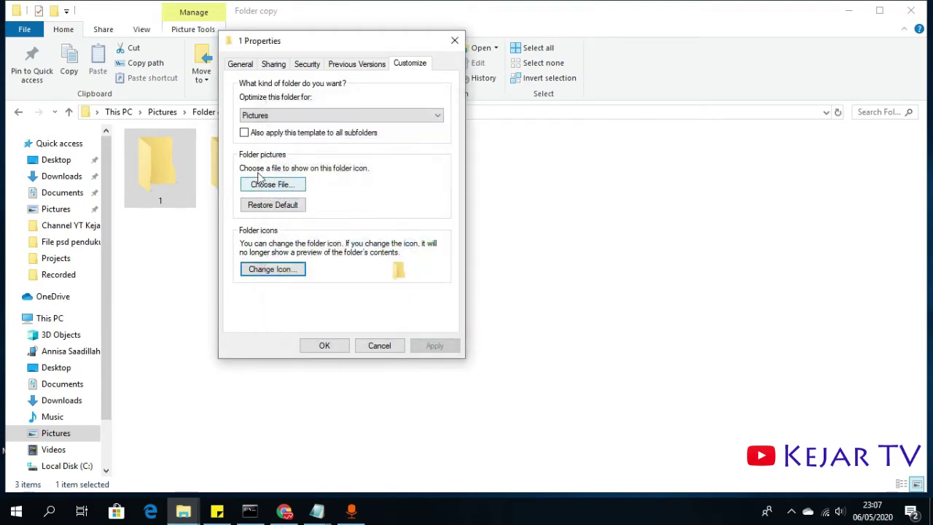
- Set the image "baru" from Pictures as the folder picture of folder 1 and apply the change
left_click(292, 188)
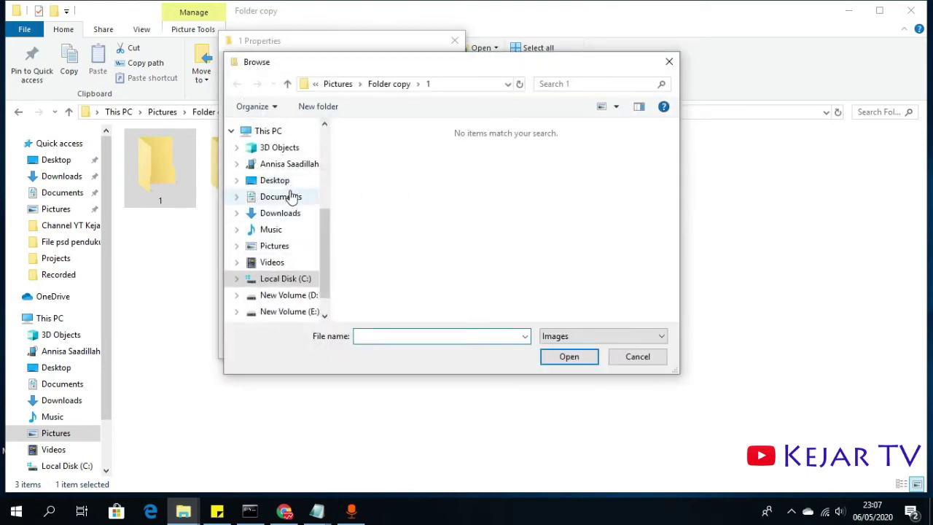
left_click(289, 247)
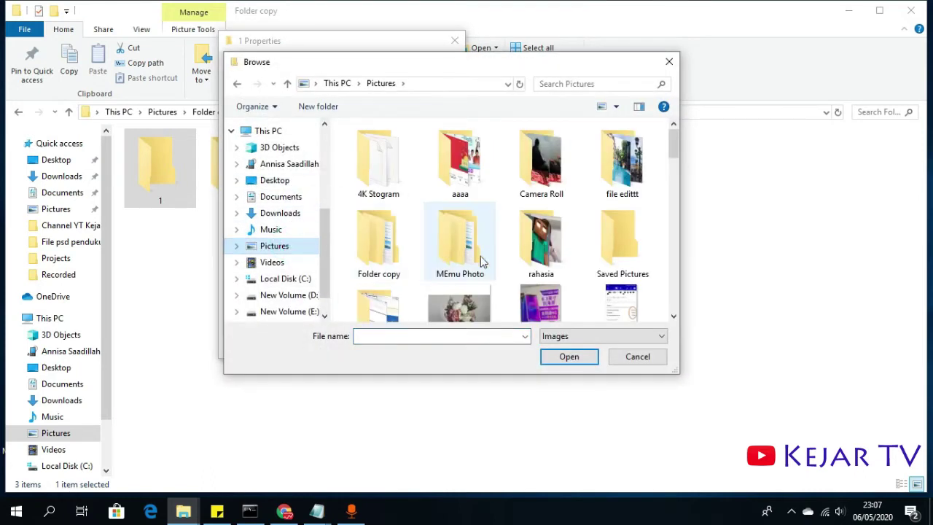
scroll(481, 259, "down", 3)
scroll(484, 266, "down", 3)
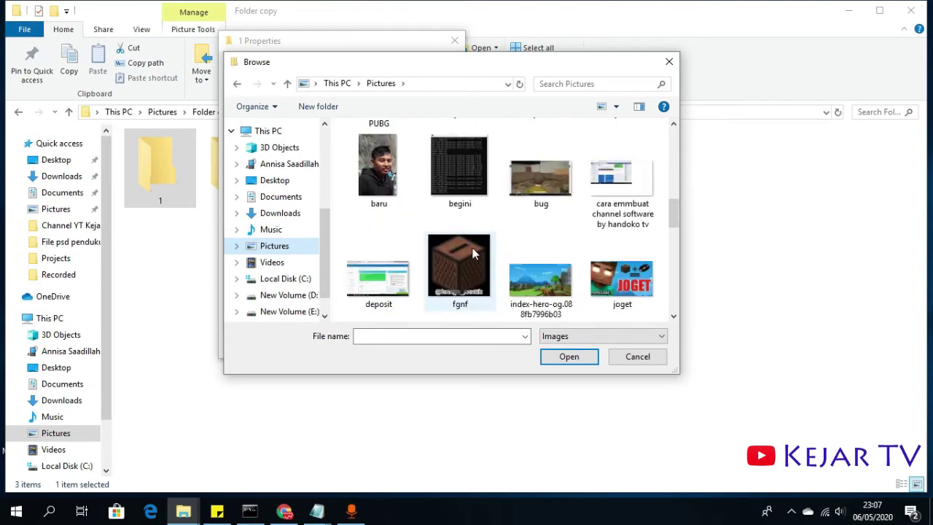
left_click(382, 167)
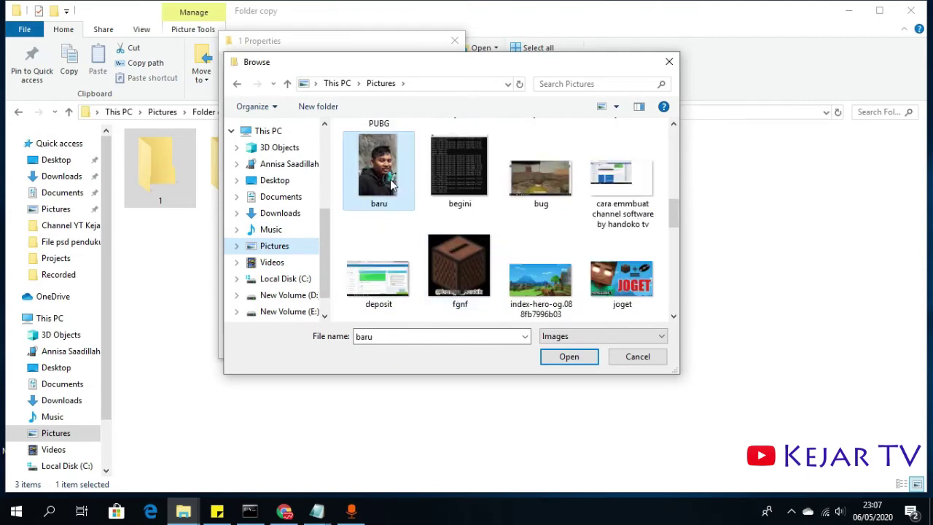
left_click(568, 357)
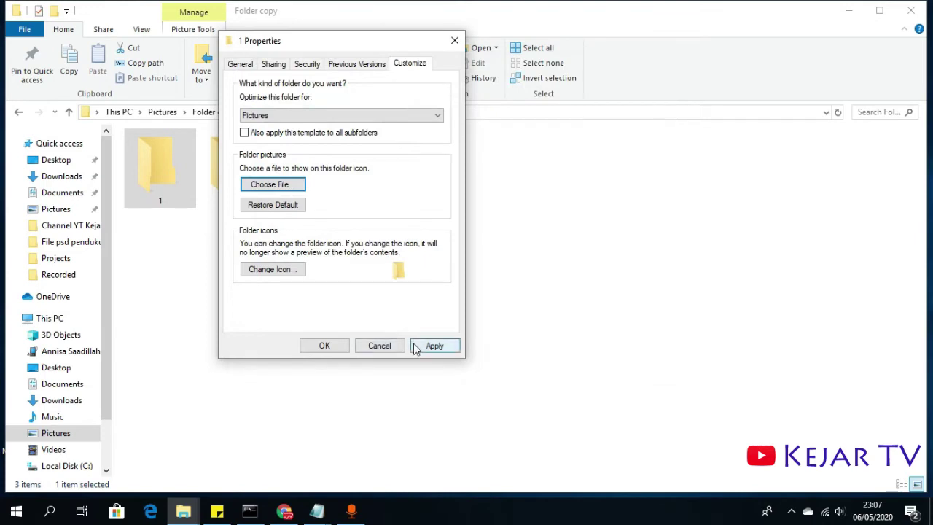
left_click(415, 349)
left_click(337, 347)
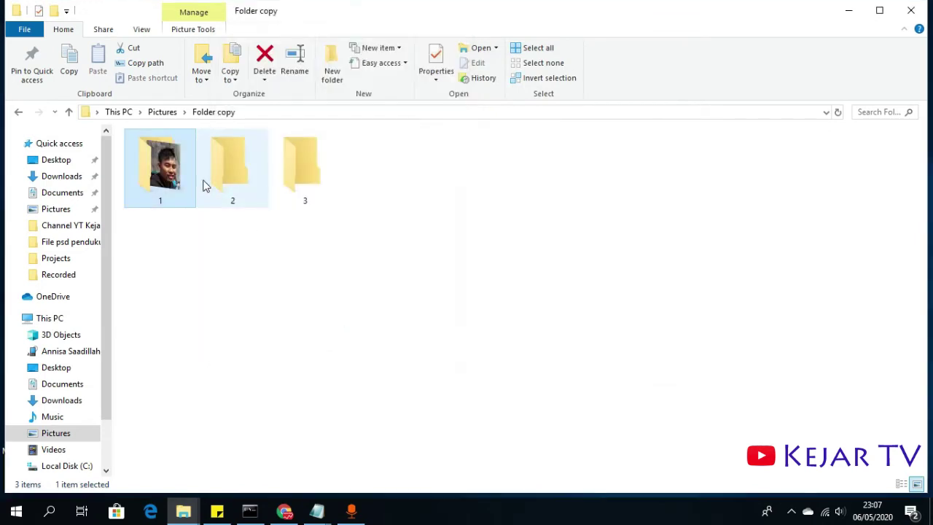
- Check the contents of folder 1 and return to Folder copy
right_click(177, 181)
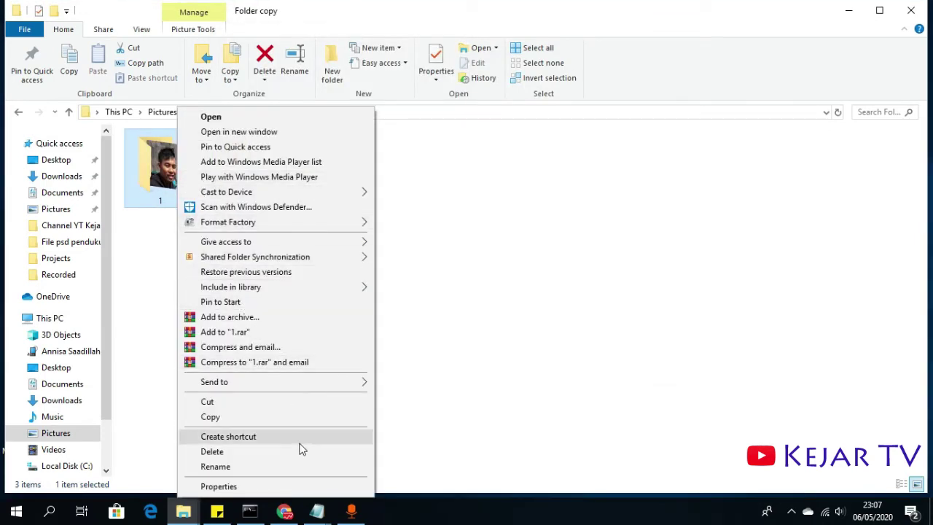
double_click(148, 182)
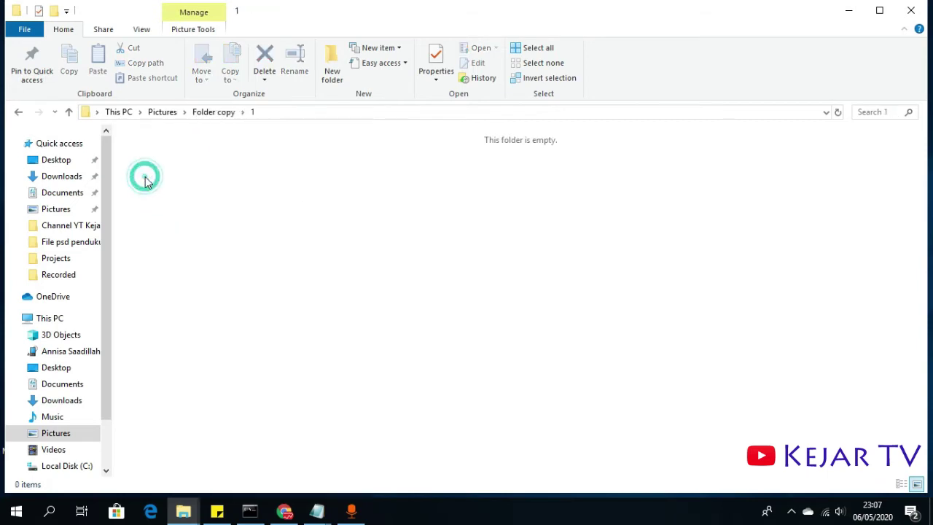
left_click(18, 111)
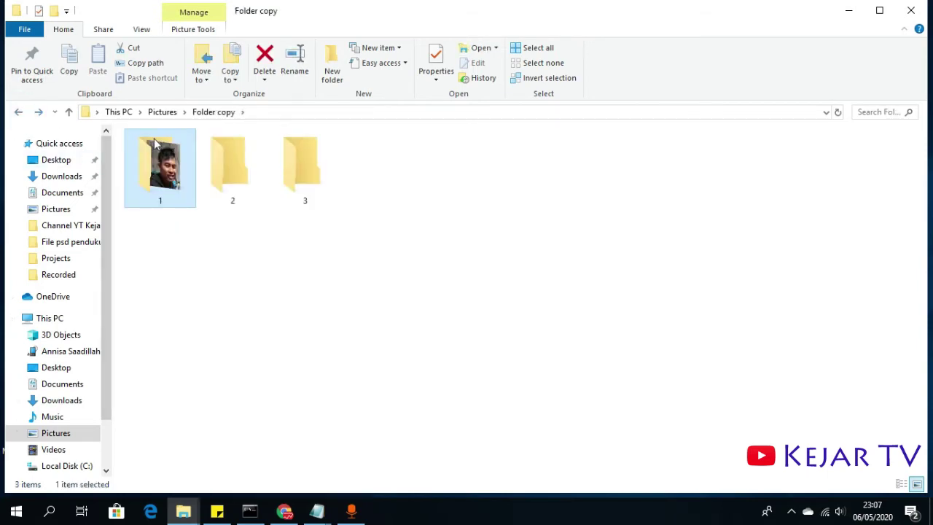
- Change the icon of folder 2 to the blue-green globe icon from SHELL32.dll and apply it
right_click(233, 189)
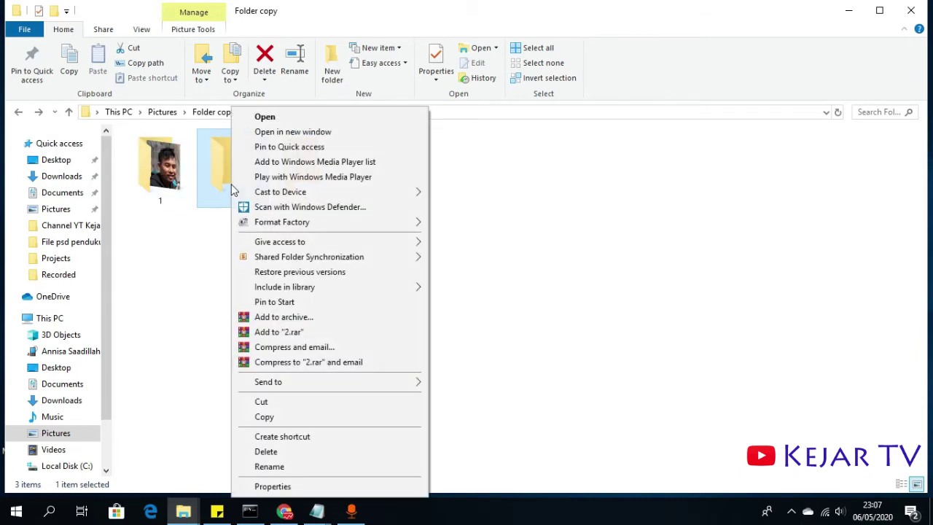
left_click(262, 486)
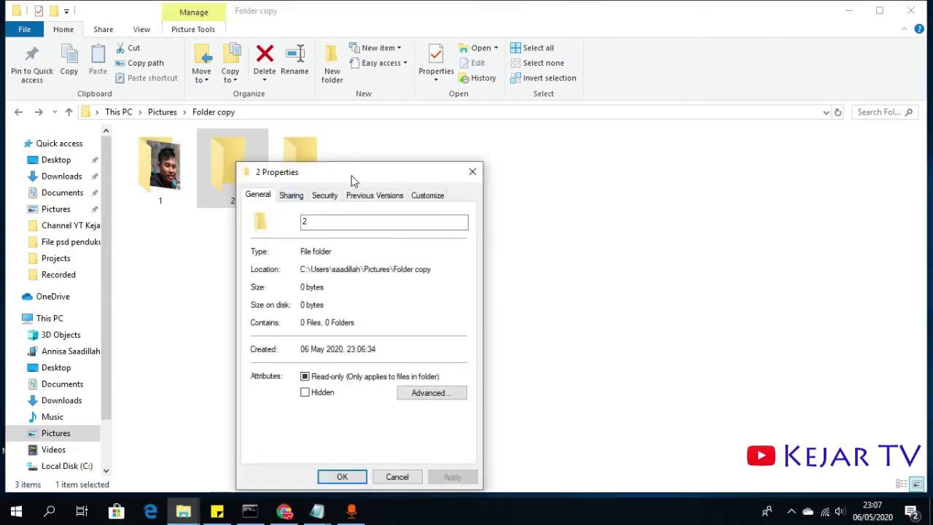
left_click(428, 195)
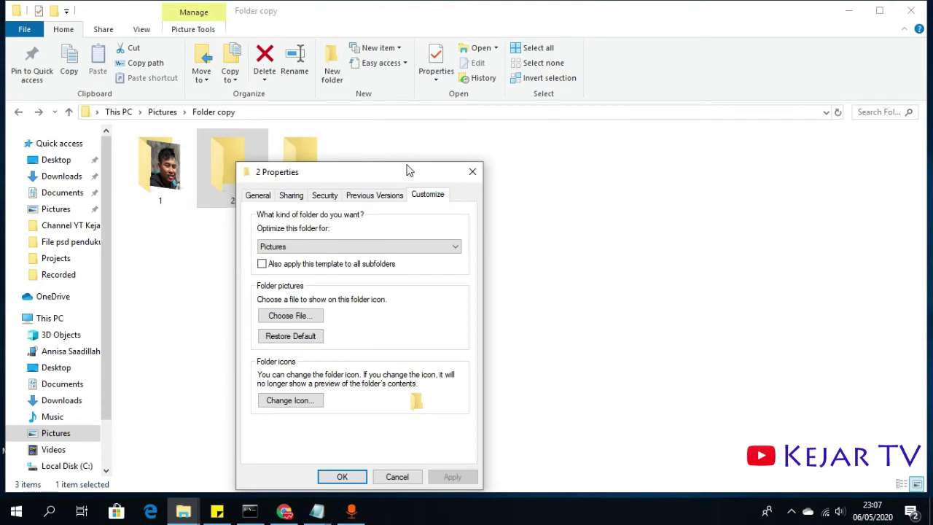
left_click(288, 401)
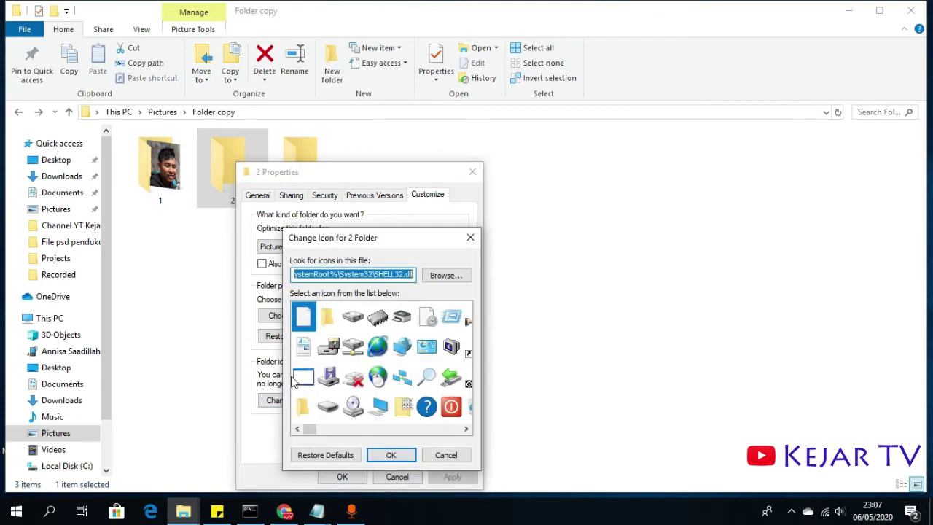
left_click(377, 346)
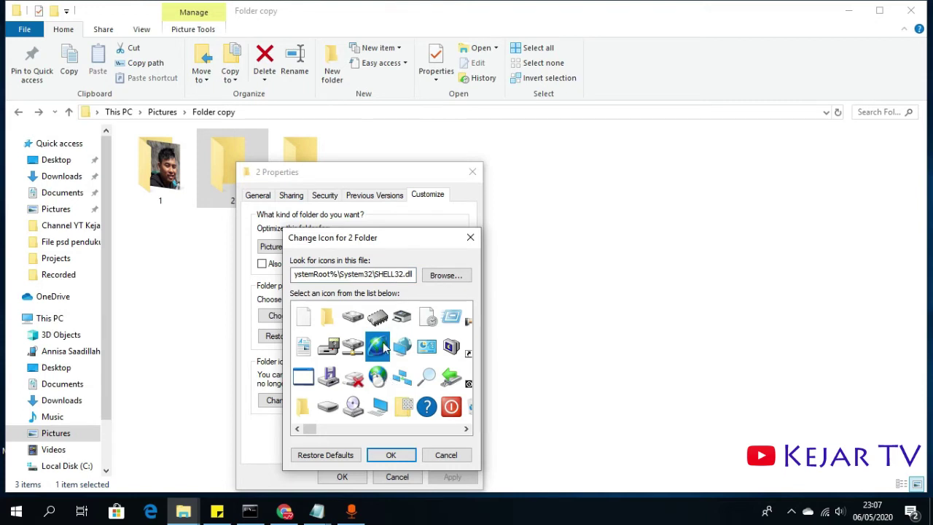
left_click(391, 454)
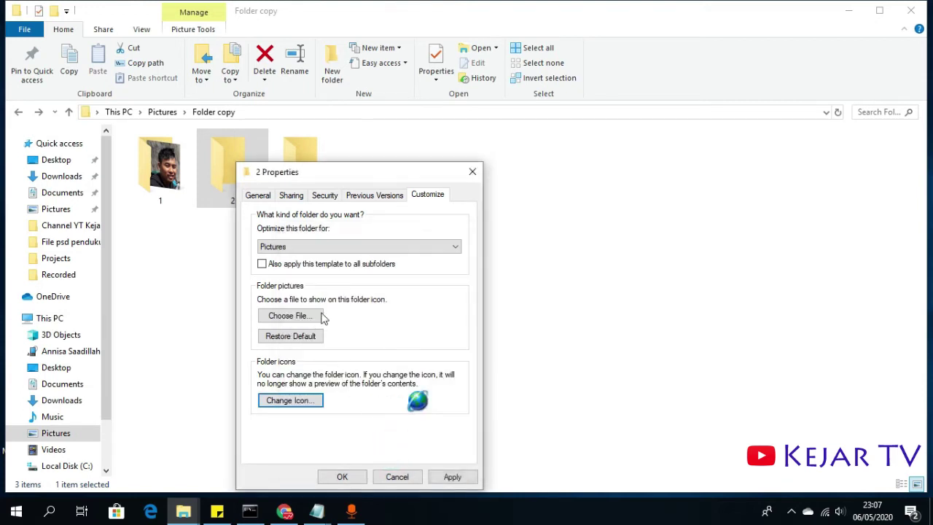
left_click(452, 477)
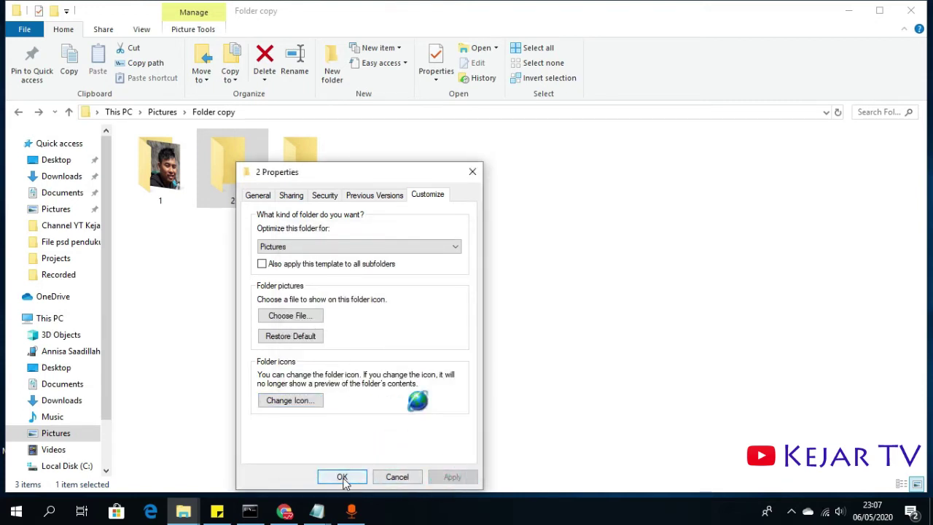
left_click(342, 476)
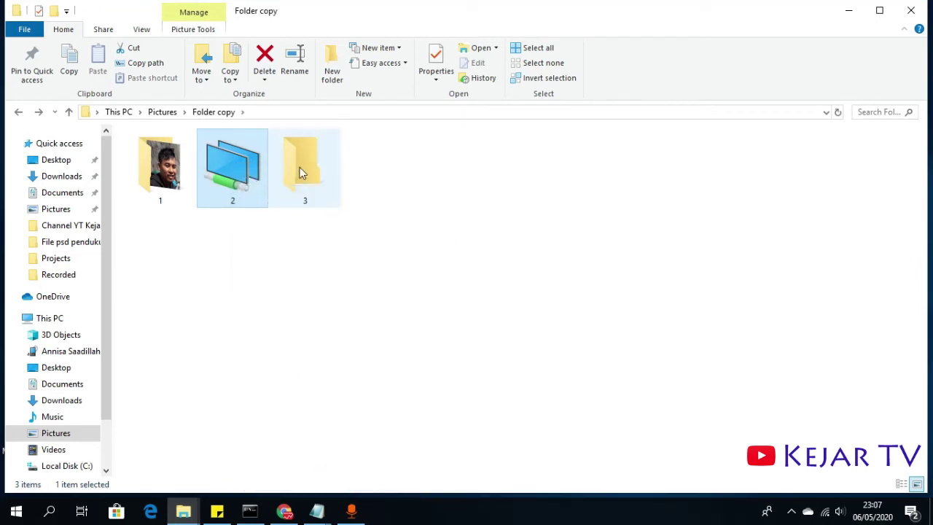
- Check the contents of folder 2 and return to Folder copy
double_click(251, 166)
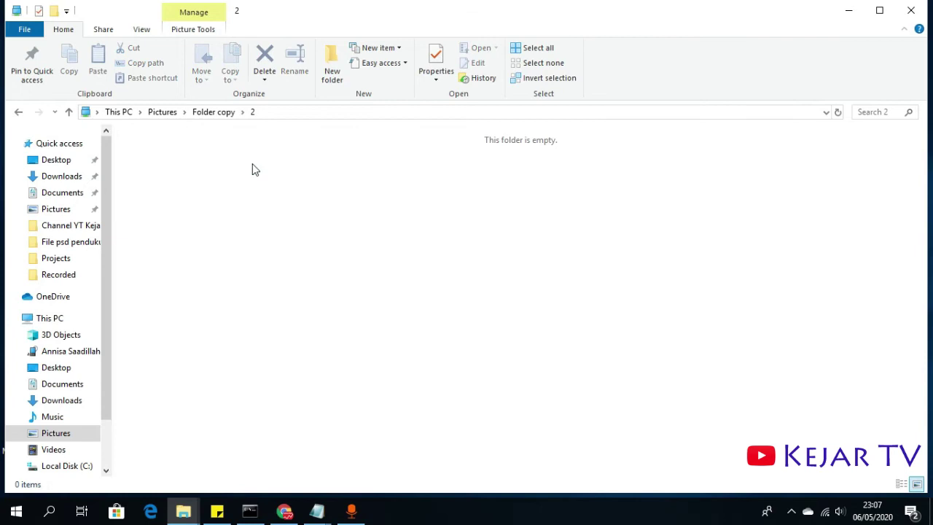
left_click(19, 112)
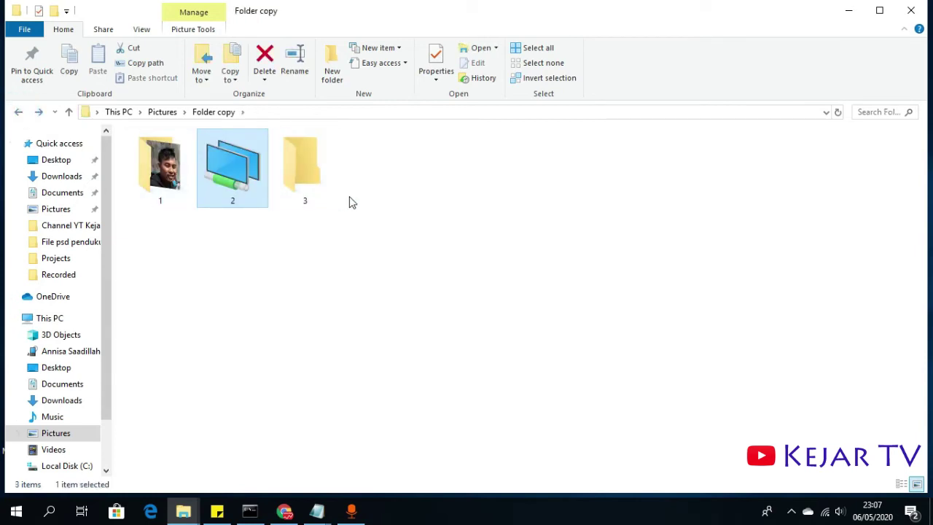
- Display the folders in Folder copy as extra large icons
right_click(525, 195)
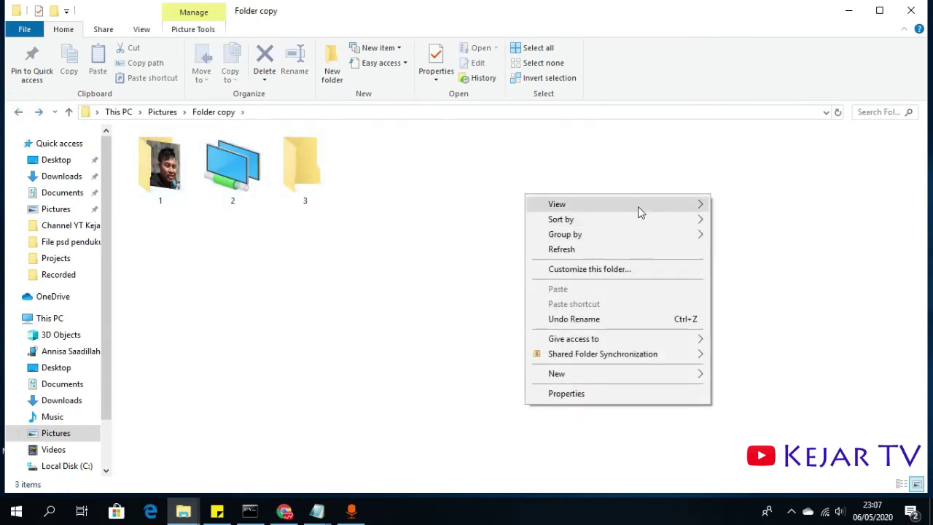
mouse_move(691, 209)
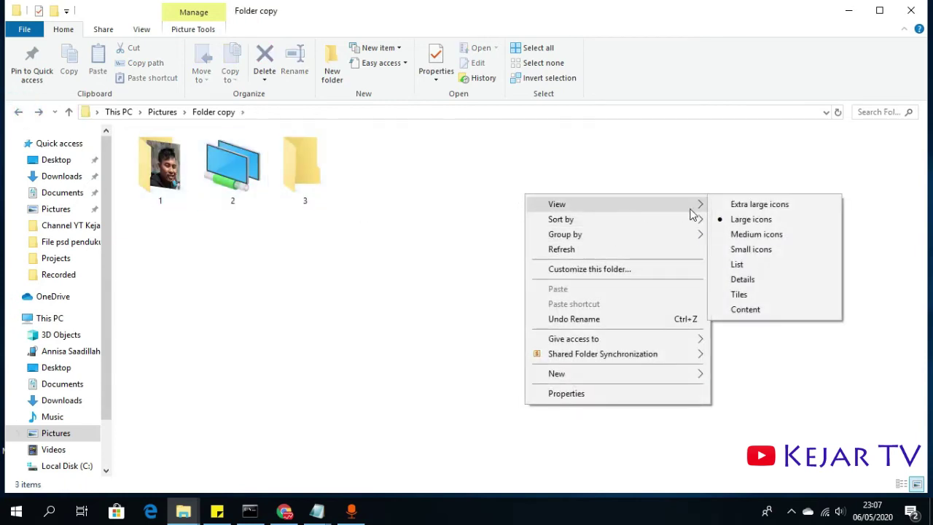
left_click(737, 206)
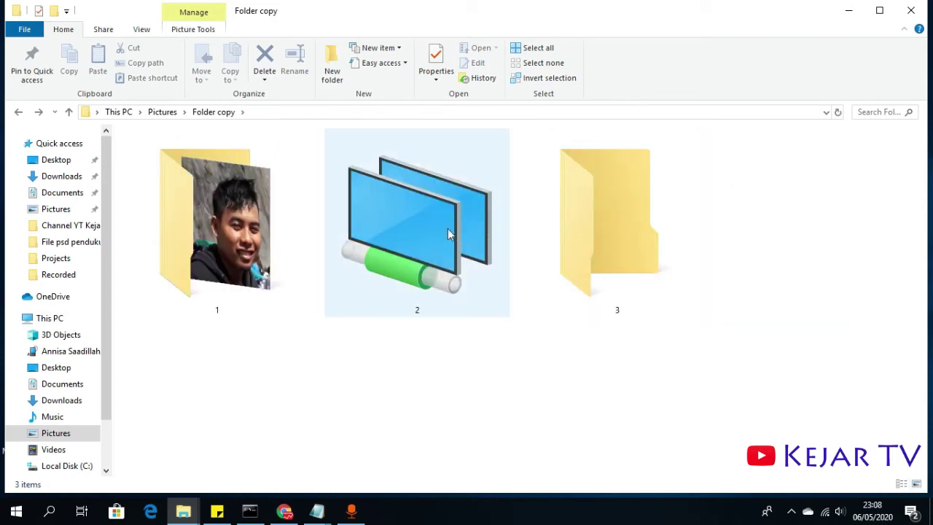
- Change the icon of folder 3 to the open hand sharing icon from SHELL32.dll in its customization properties and confirm
right_click(591, 226)
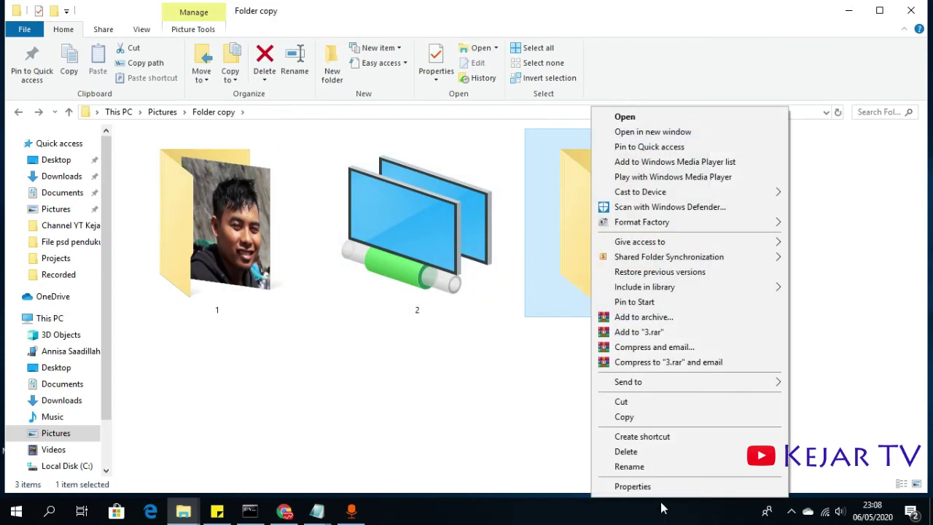
left_click(642, 486)
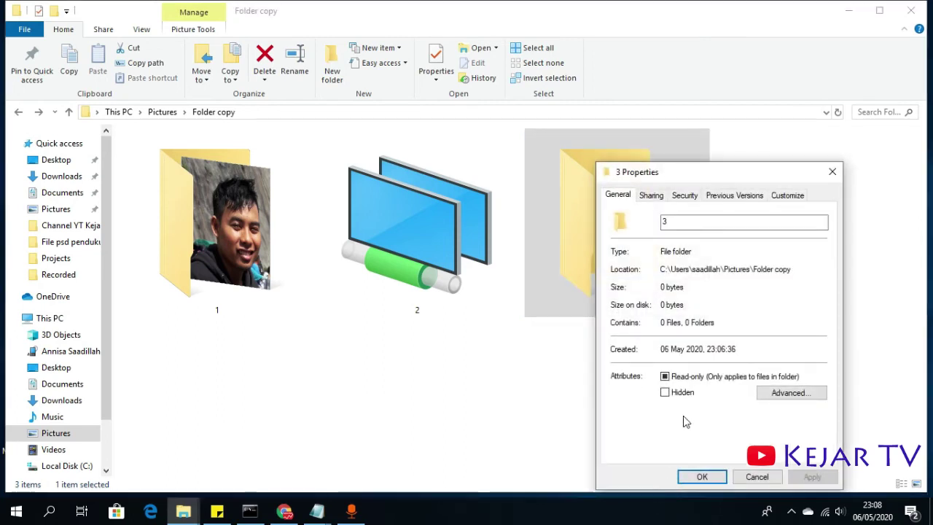
left_click(776, 197)
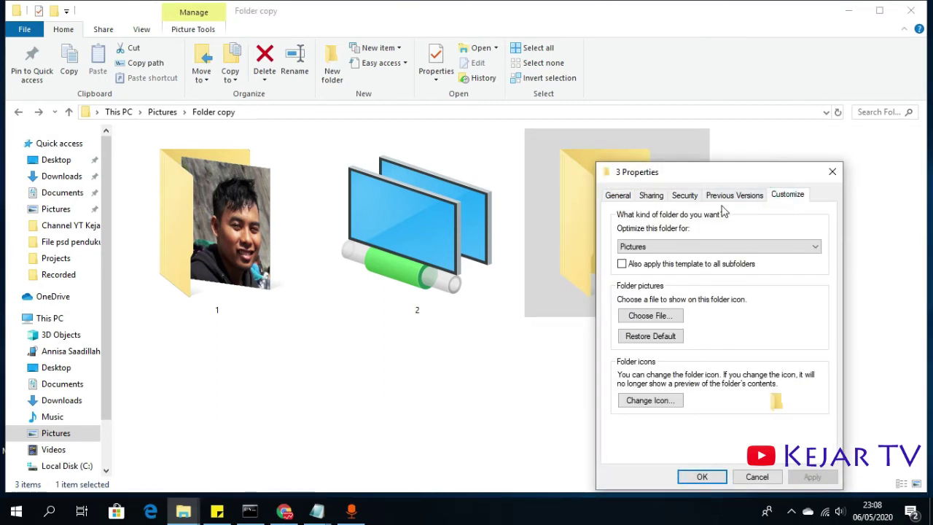
left_click(667, 402)
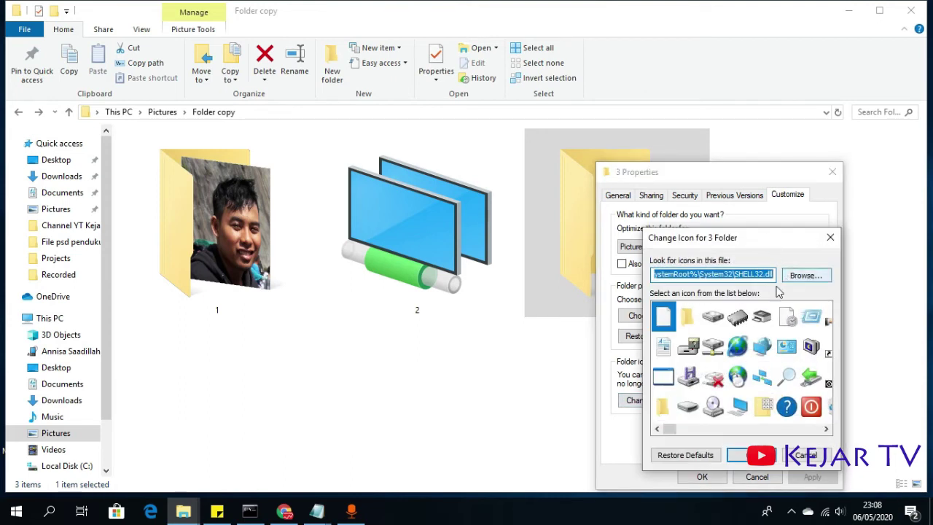
left_click(811, 376)
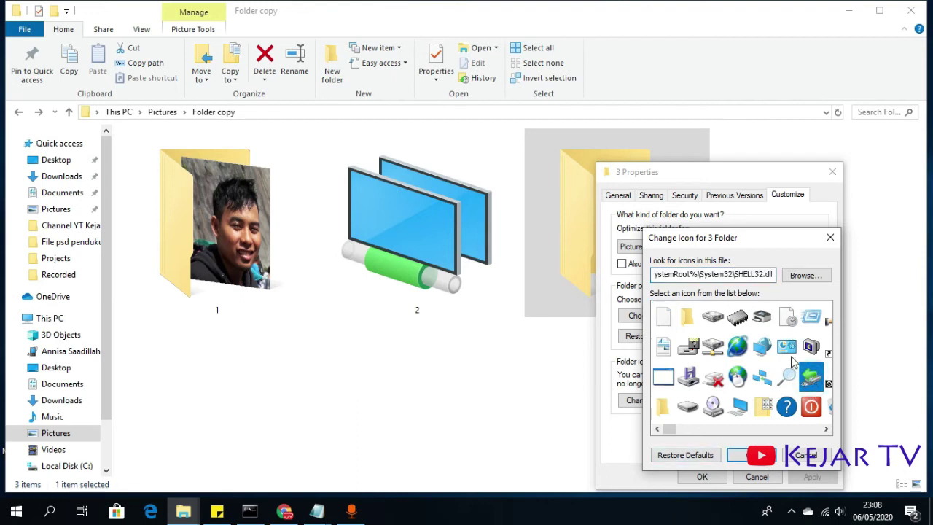
scroll(793, 361, "down", 3)
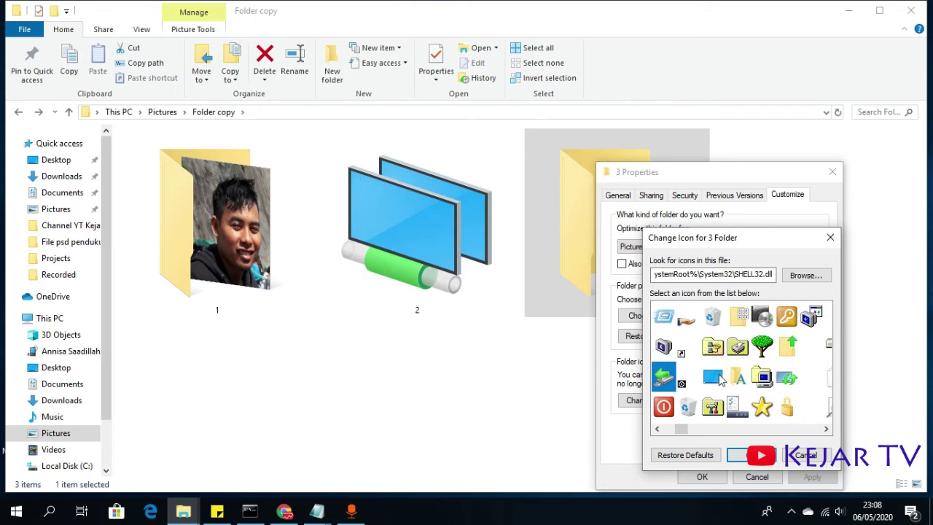
left_click(690, 326)
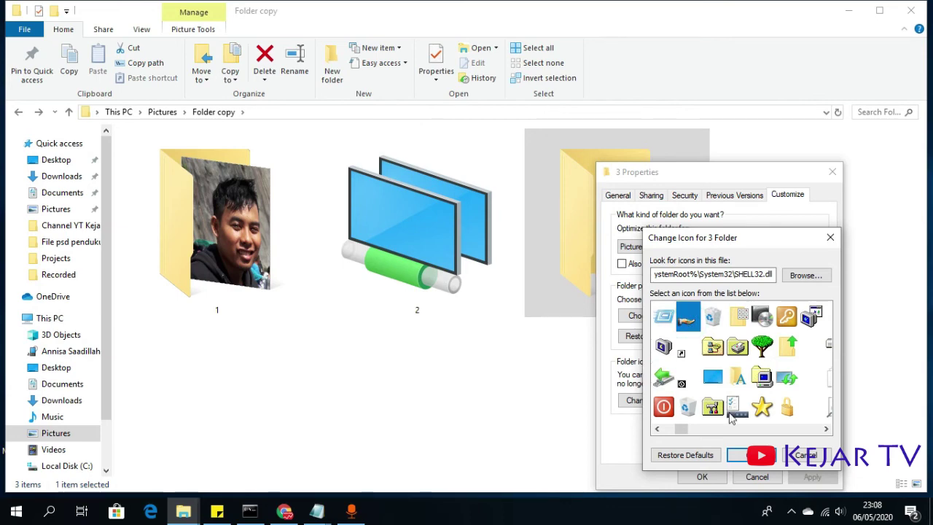
left_click(750, 458)
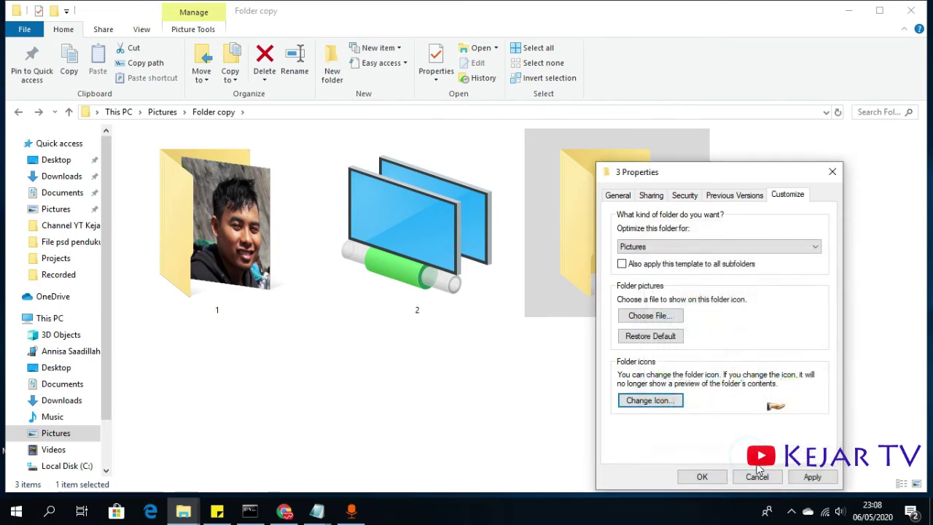
left_click(702, 477)
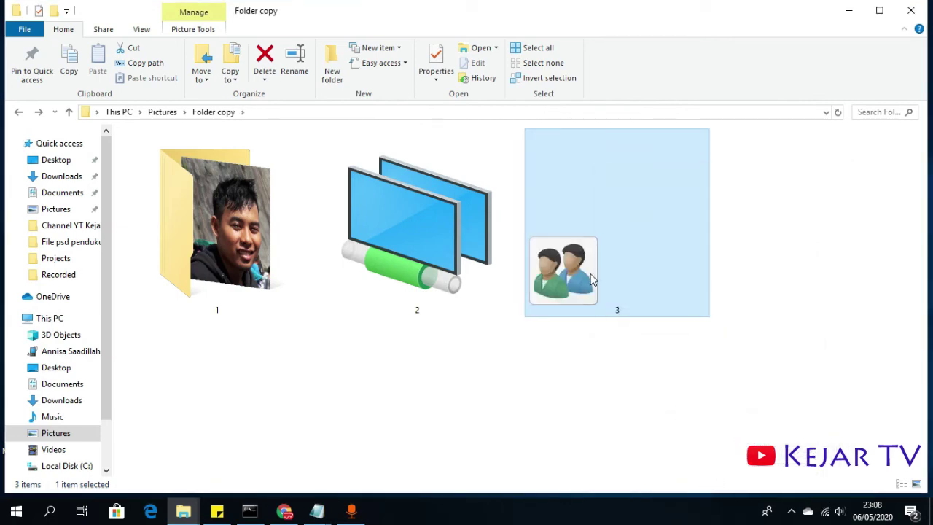